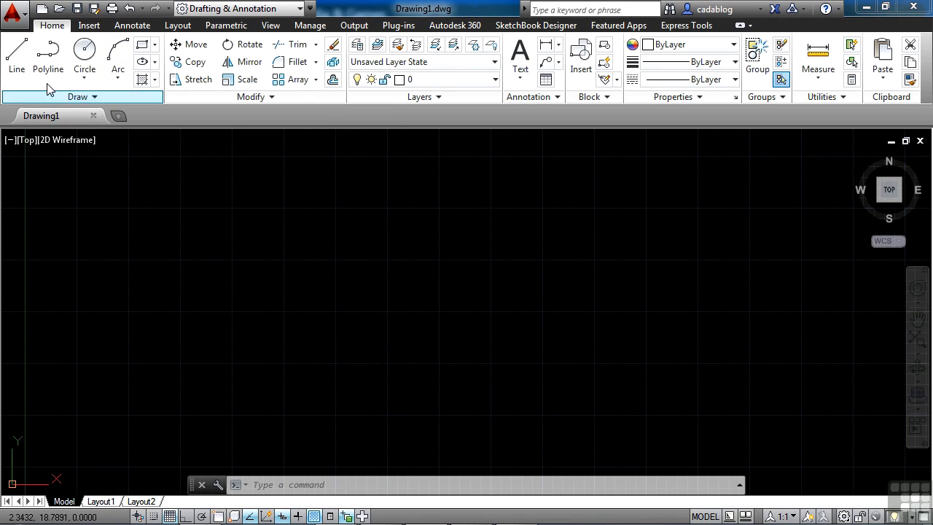
Open the application menu to reach the Print submenu with Plot, Batch Plot and Page Setup.
{"action": "left_click", "coordinate": [15, 19]}
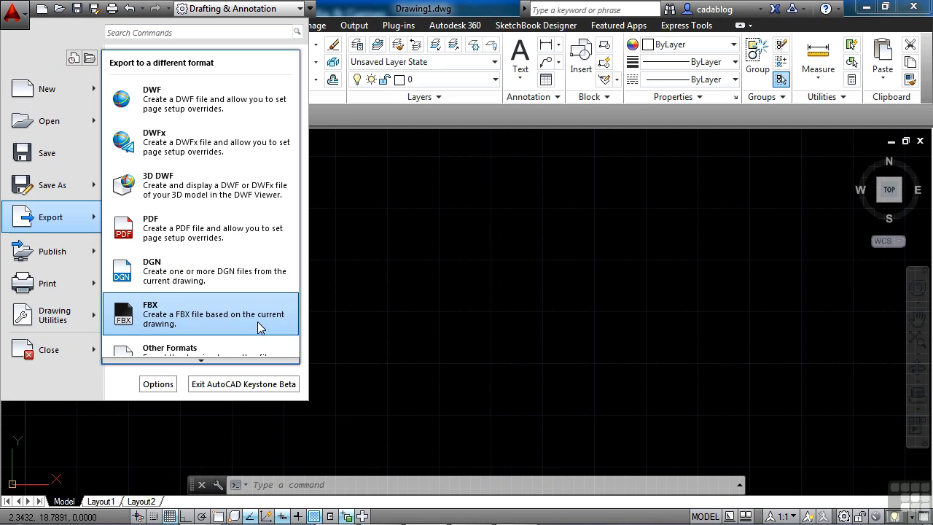
Browse the Export > Other Formats file types list, then cancel Export Data without exporting.
{"action": "left_click", "coordinate": [198, 348]}
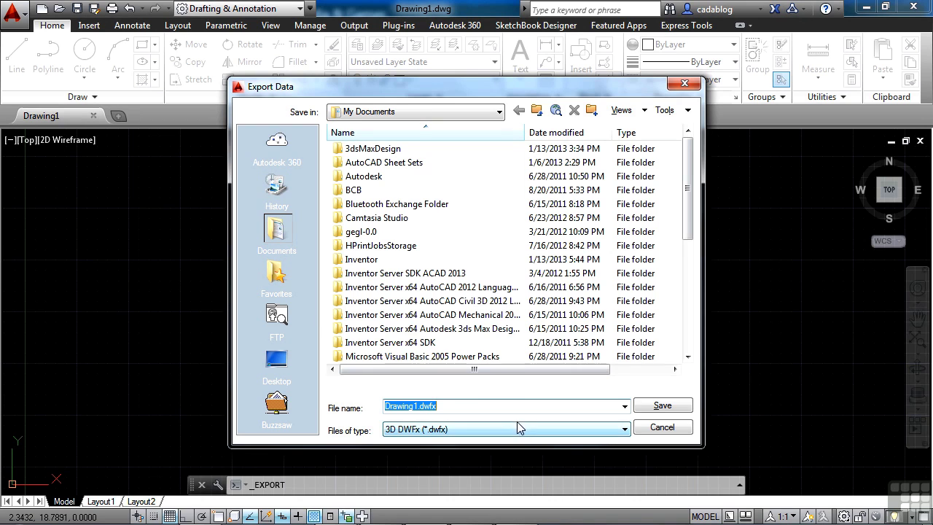
{"action": "left_click", "coordinate": [547, 432]}
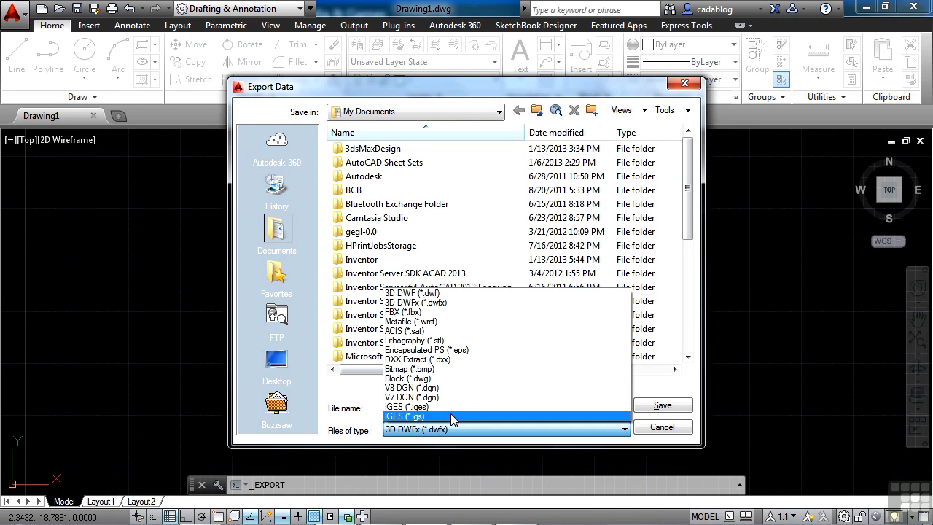
{"action": "left_click", "coordinate": [660, 427]}
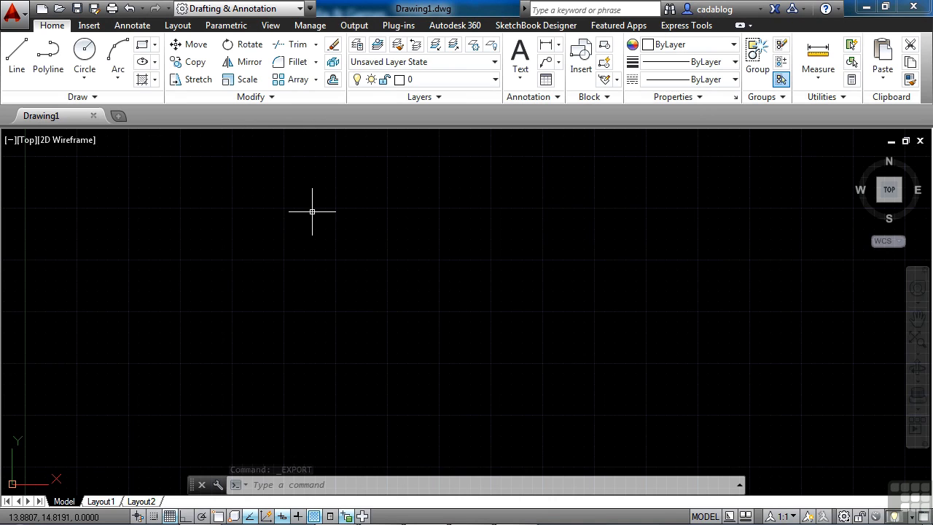
{"action": "left_click", "coordinate": [15, 15]}
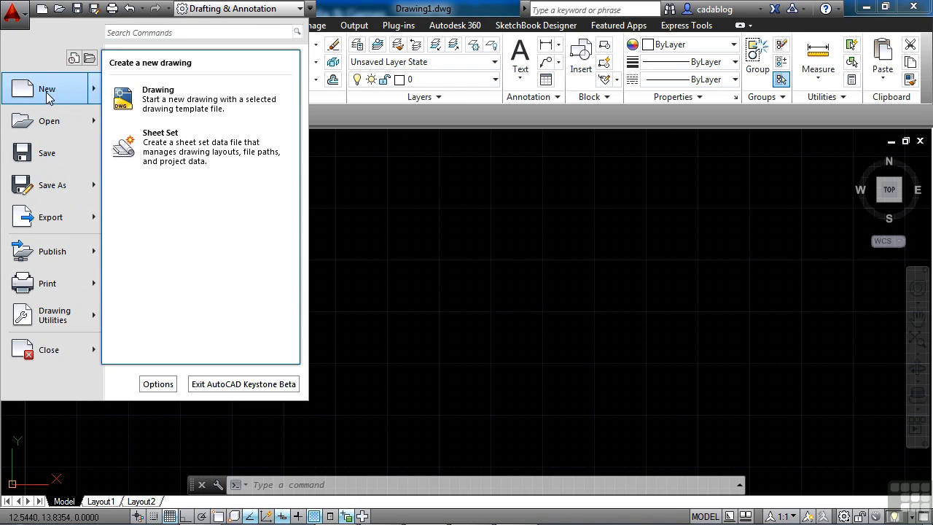
{"action": "mouse_move", "coordinate": [46, 89]}
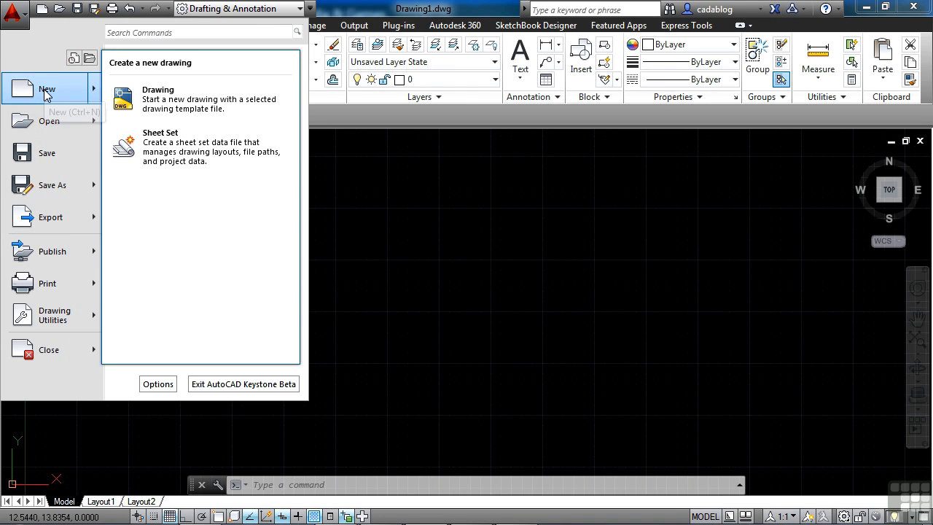
{"action": "left_click", "coordinate": [46, 94]}
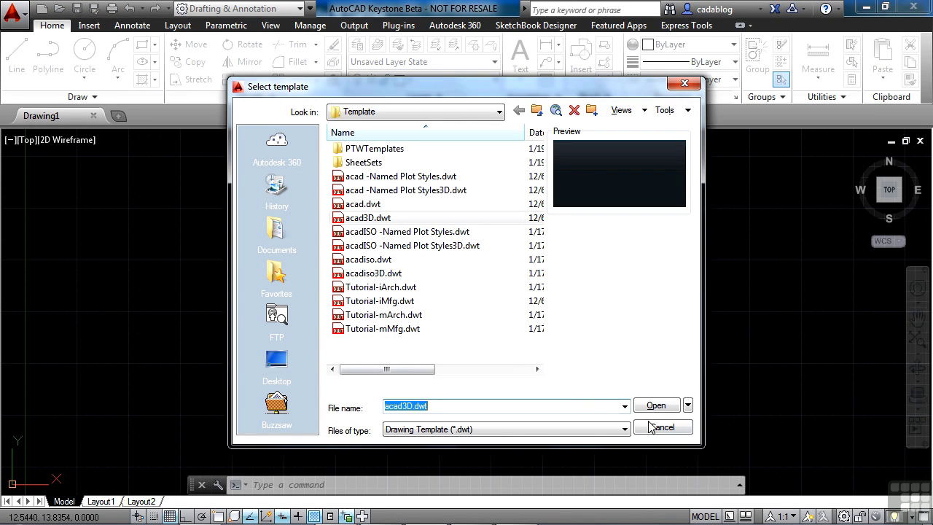
{"action": "left_click", "coordinate": [661, 428]}
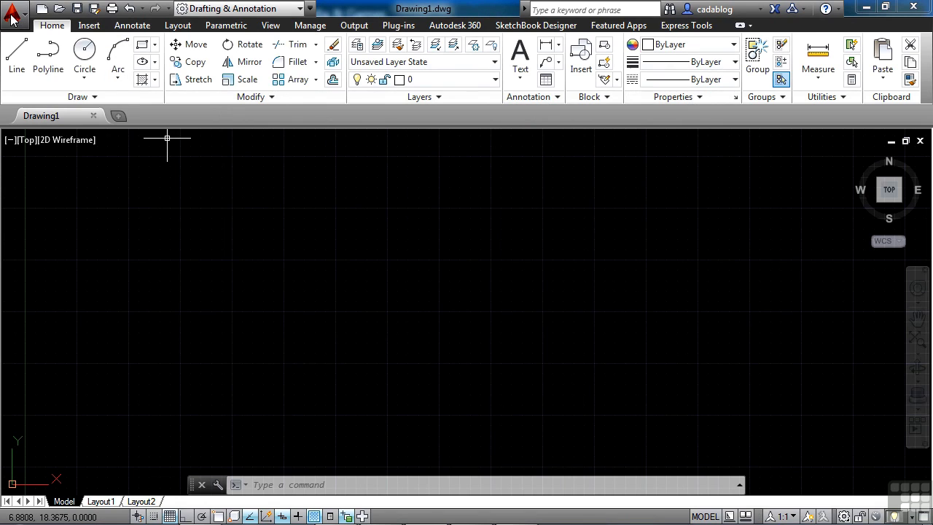
Open the application menu to show Drawing Utilities: Drawing Properties, Units, Audit, Purge.
{"action": "left_click", "coordinate": [11, 18]}
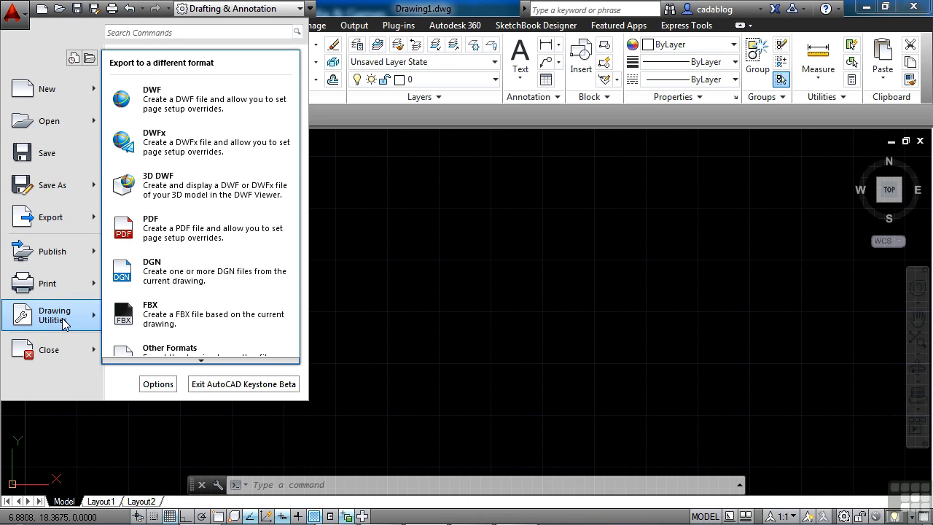
{"action": "mouse_move", "coordinate": [53, 315]}
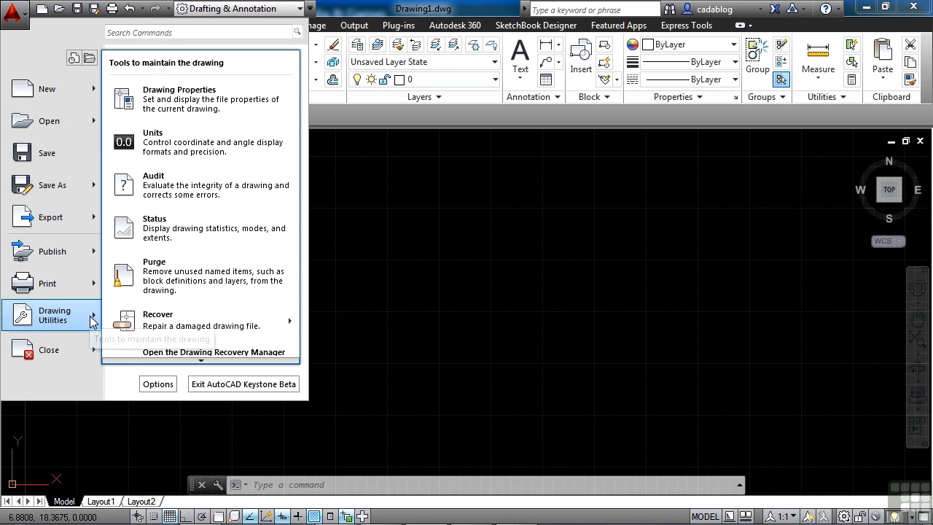
View the Drawing Properties Summary, Statistics, Custom and General tabs, cancel, and reopen the application menu.
{"action": "left_click", "coordinate": [242, 104]}
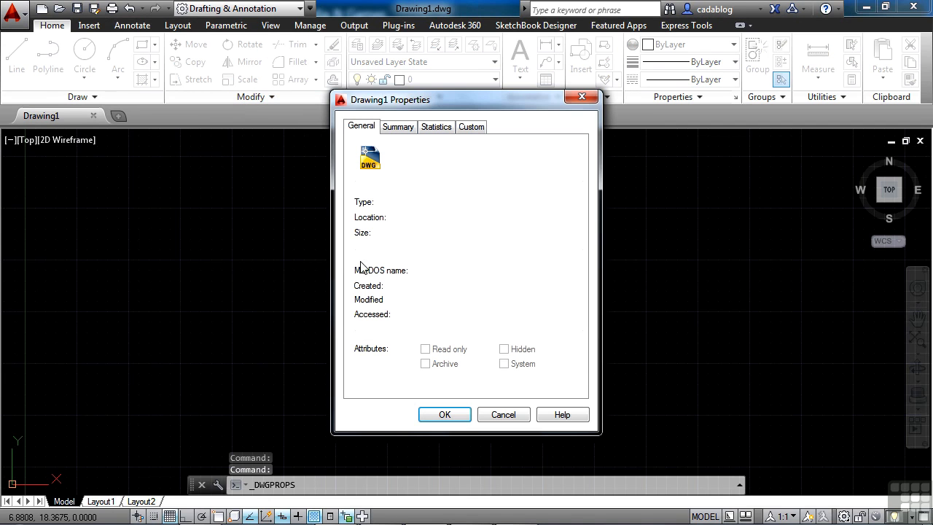
{"action": "left_click", "coordinate": [408, 129]}
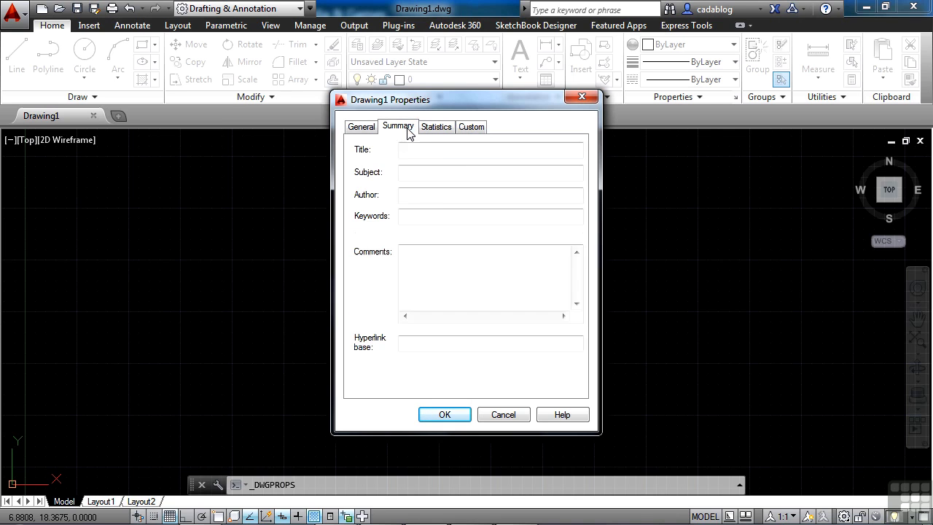
{"action": "left_click", "coordinate": [435, 128]}
{"action": "left_click", "coordinate": [471, 128]}
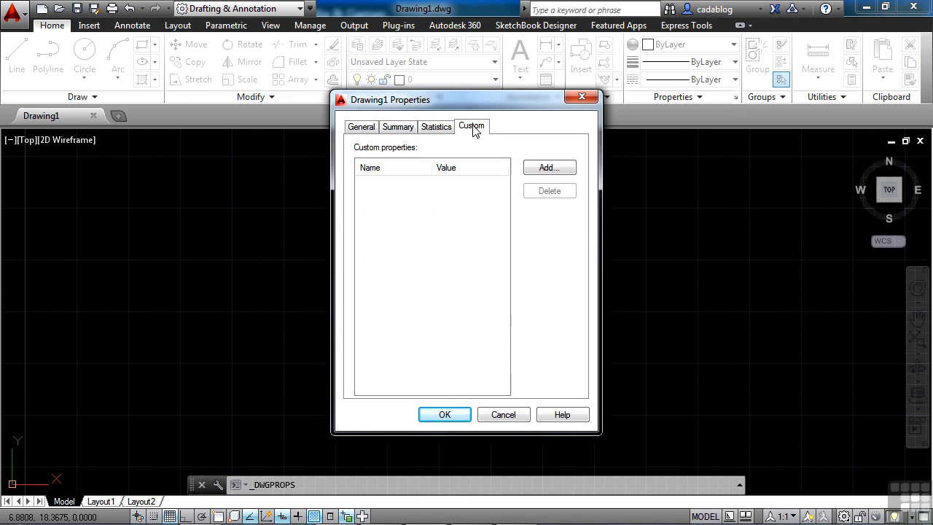
{"action": "left_click", "coordinate": [354, 126]}
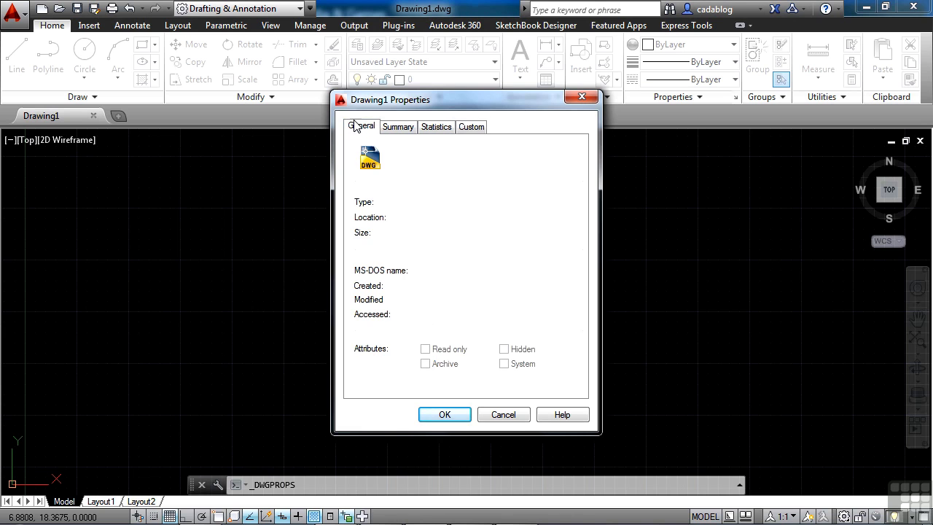
{"action": "left_click", "coordinate": [503, 414]}
{"action": "left_click", "coordinate": [13, 12]}
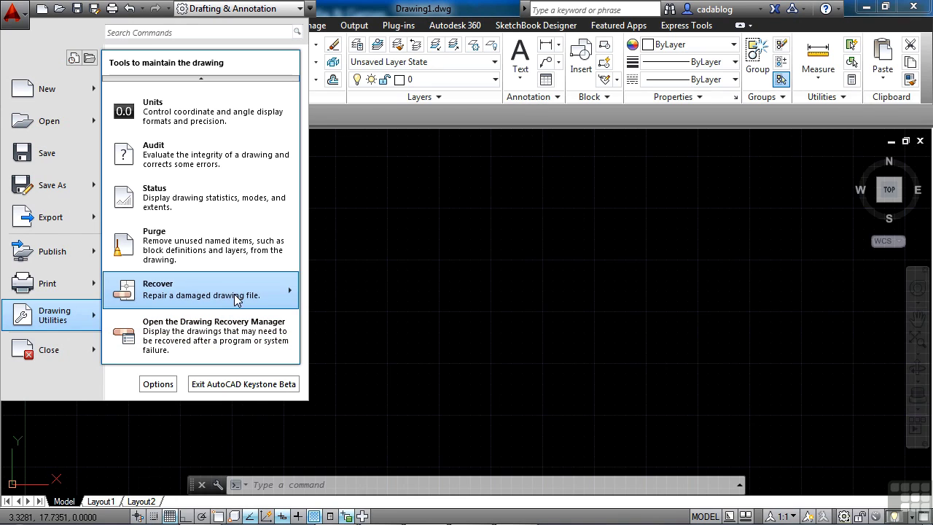
{"action": "mouse_move", "coordinate": [202, 289]}
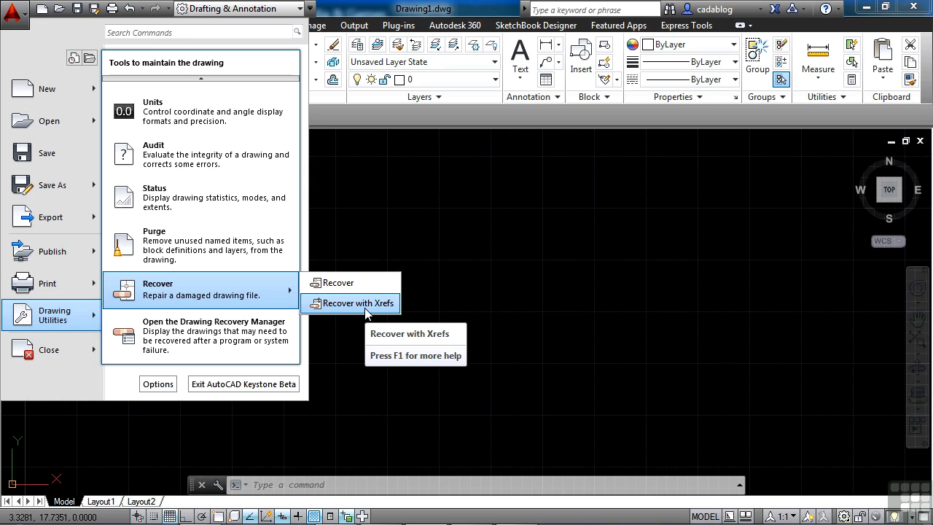
{"action": "left_click", "coordinate": [495, 332]}
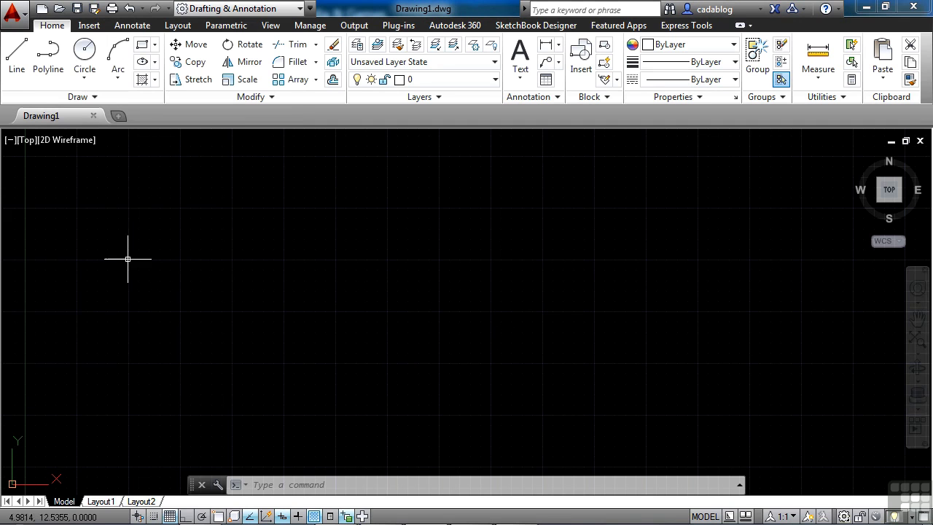
{"action": "left_click", "coordinate": [13, 13]}
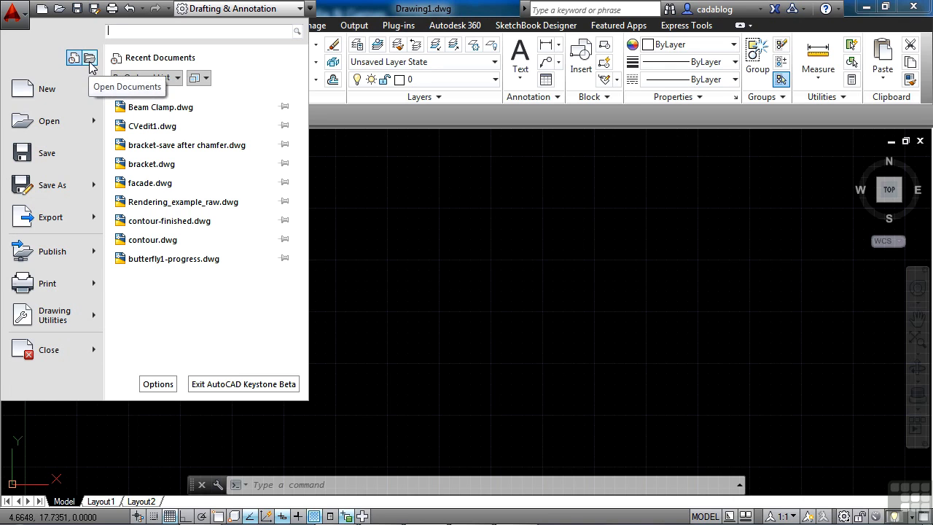
{"action": "left_click", "coordinate": [91, 59]}
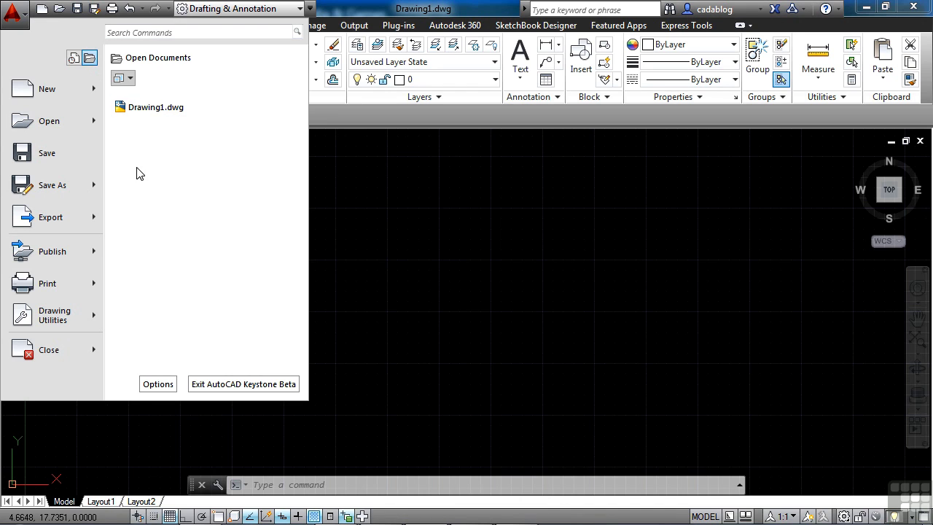
{"action": "left_click", "coordinate": [74, 58]}
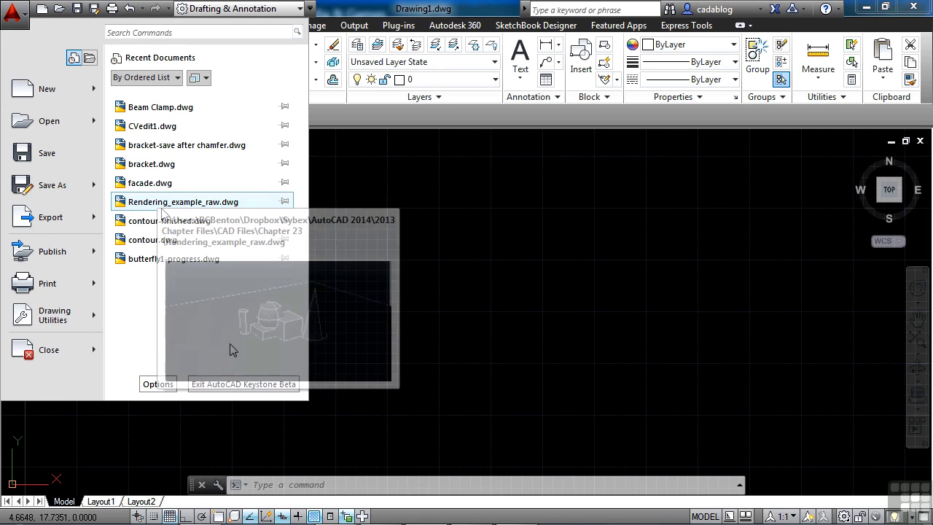
Open Options at the Files search paths, reposition the dialog, and cancel it unchanged.
{"action": "left_click", "coordinate": [321, 279]}
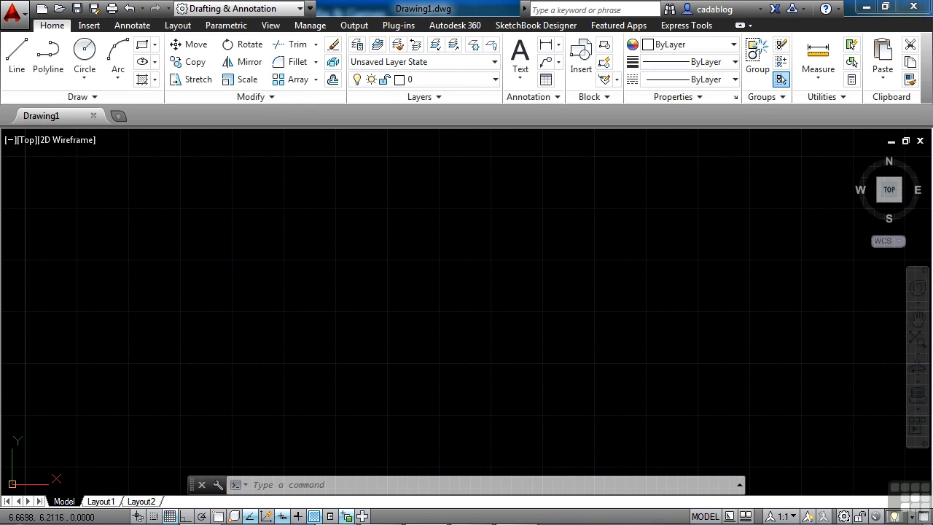
{"action": "left_click", "coordinate": [264, 125]}
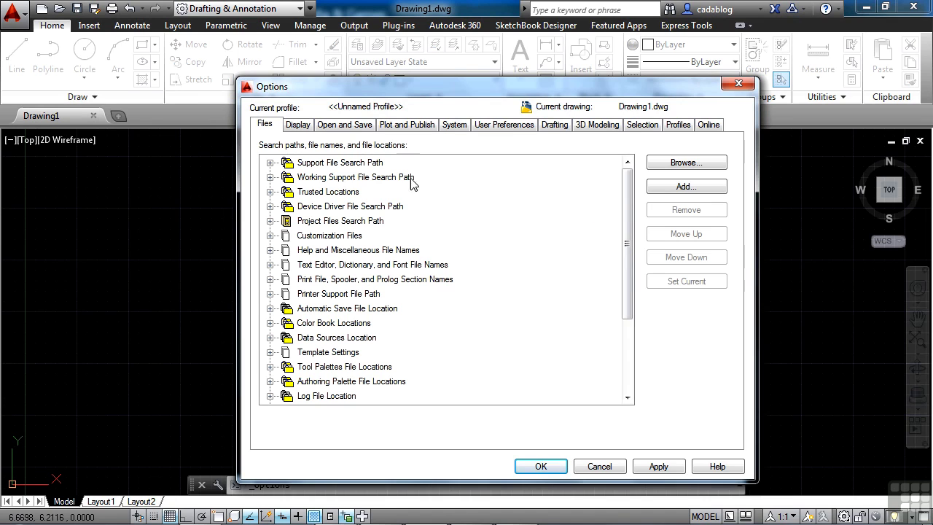
{"action": "left_click_drag", "start_coordinate": [444, 90], "coordinate": [420, 73]}
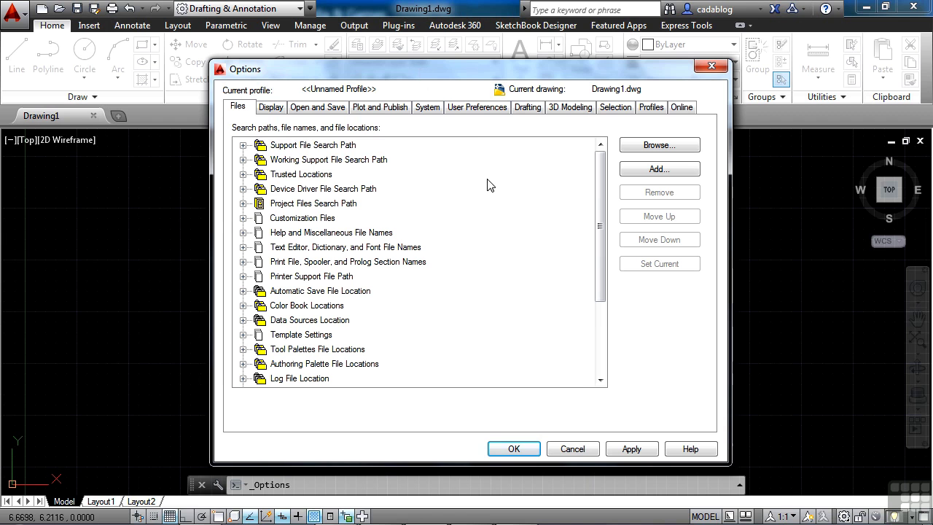
{"action": "left_click", "coordinate": [573, 446]}
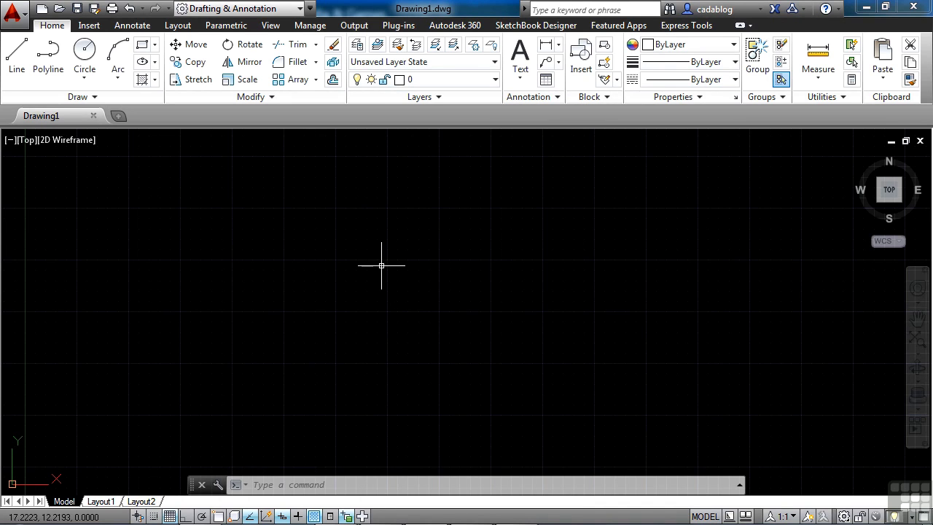
Reopen Options with OP and browse the Files, Display, Open and Save, Plot and Publish, System tabs.
{"action": "type", "text": "op"}
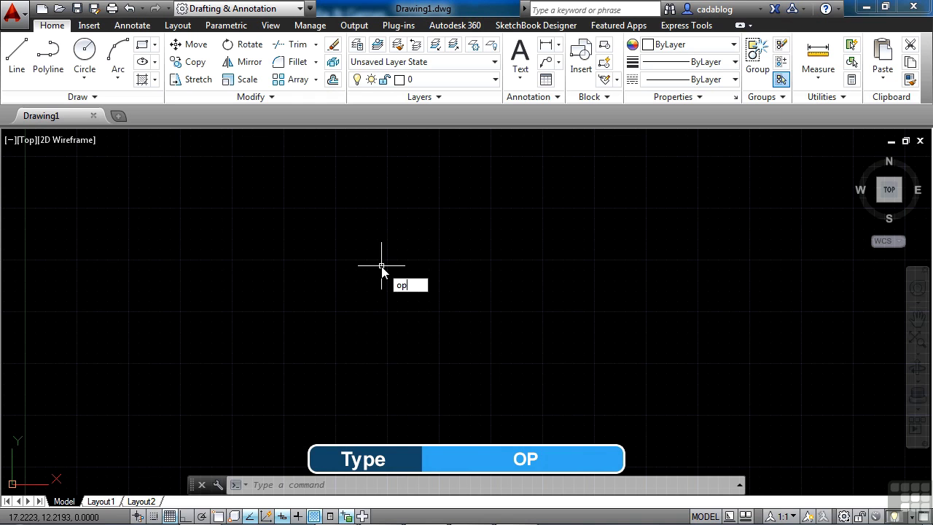
{"action": "key", "text": "Return"}
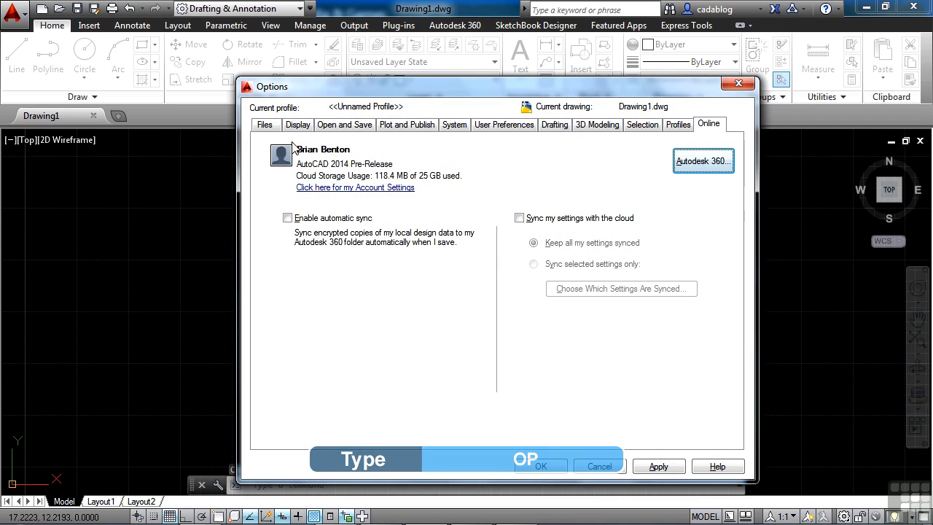
{"action": "left_click", "coordinate": [265, 126]}
{"action": "left_click", "coordinate": [295, 125]}
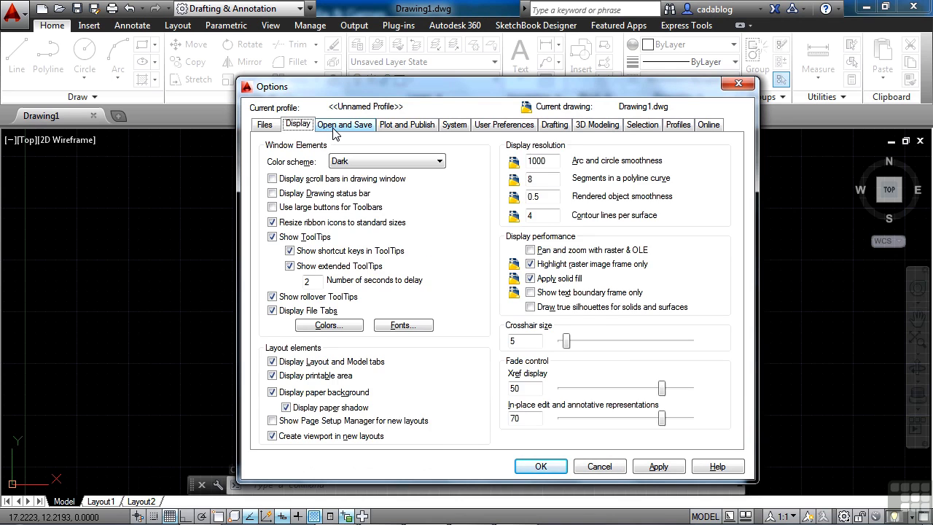
{"action": "left_click", "coordinate": [342, 125]}
{"action": "left_click", "coordinate": [406, 126]}
{"action": "left_click", "coordinate": [454, 125]}
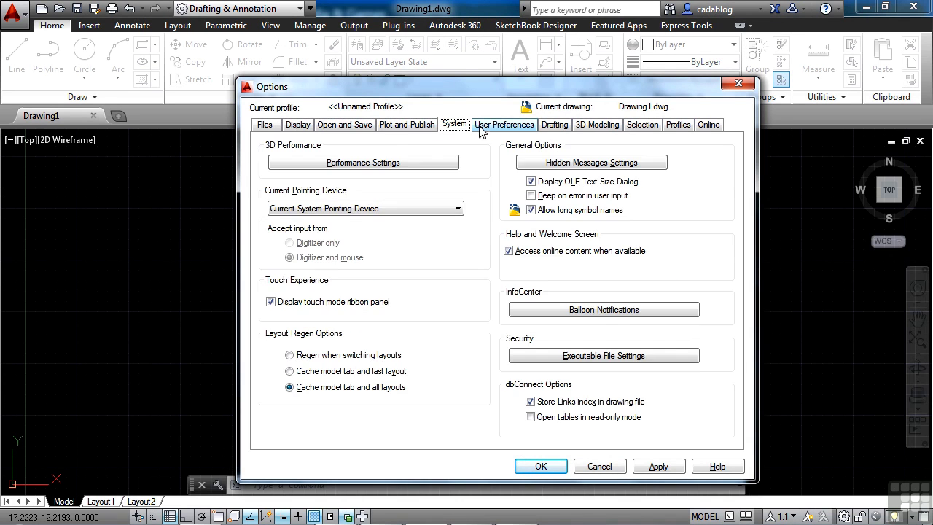
View the User Preferences and Drafting tabs, then cancel Options without changes.
{"action": "left_click", "coordinate": [485, 127]}
{"action": "left_click", "coordinate": [554, 125]}
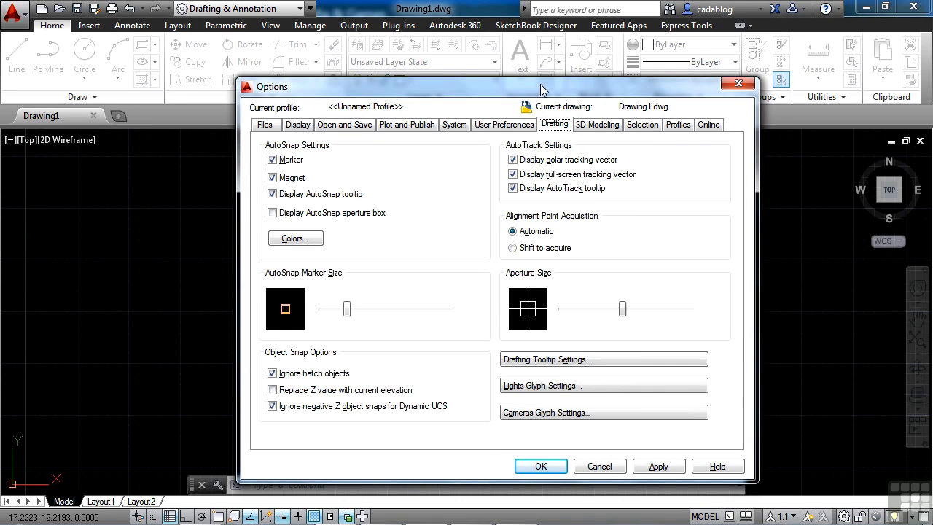
{"action": "left_click_drag", "start_coordinate": [541, 89], "coordinate": [526, 79]}
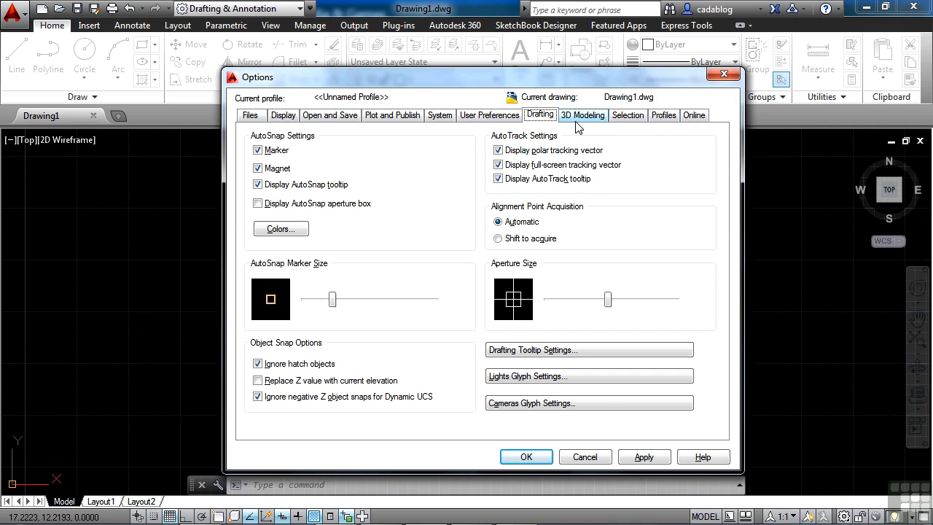
{"action": "left_click", "coordinate": [586, 458]}
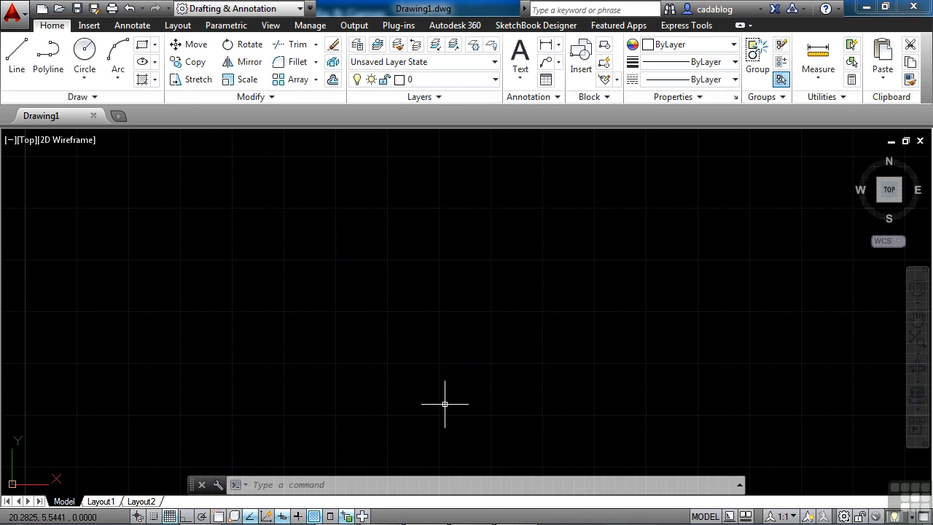
{"action": "left_click", "coordinate": [412, 484]}
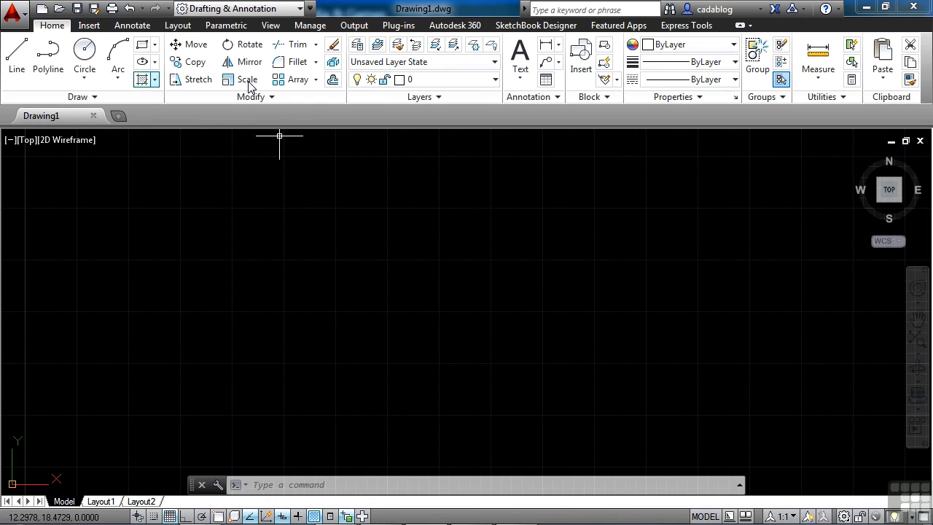
{"action": "left_click", "coordinate": [88, 25]}
{"action": "left_click", "coordinate": [132, 25]}
{"action": "left_click", "coordinate": [52, 26]}
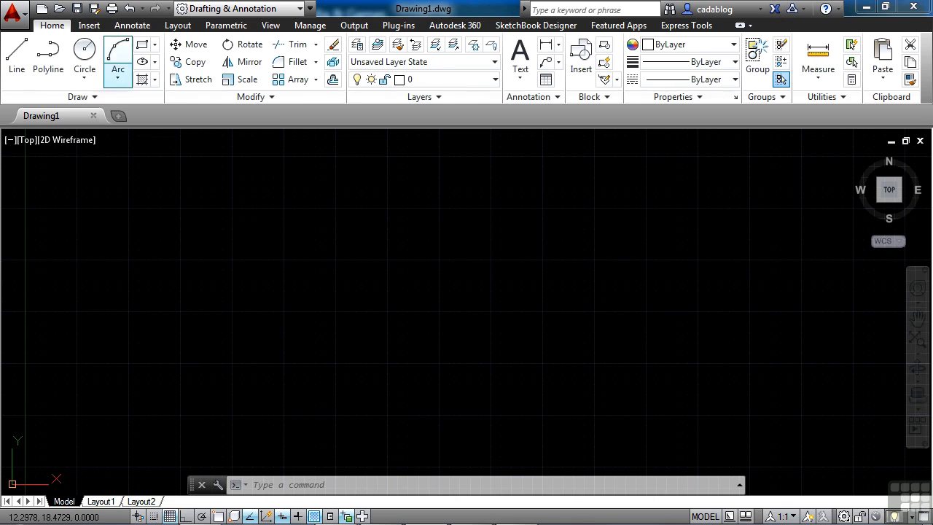
{"action": "left_click", "coordinate": [14, 16]}
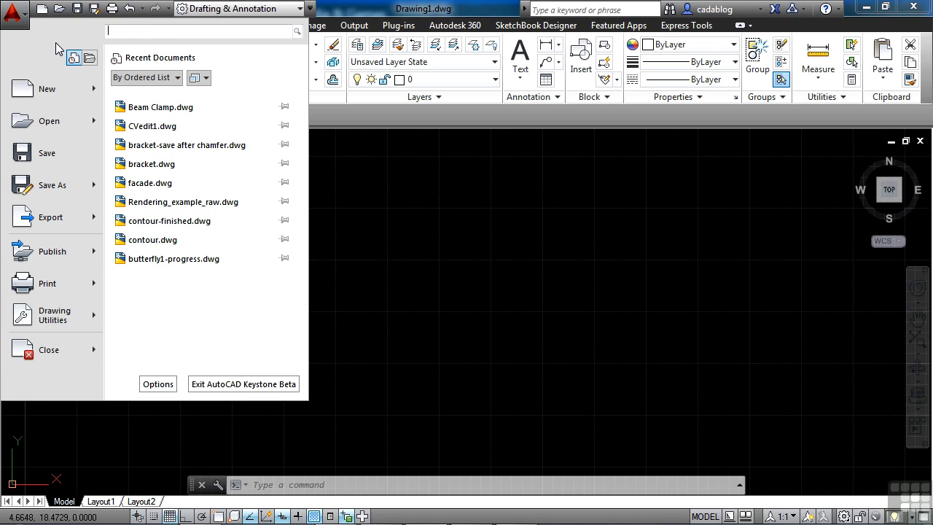
{"action": "type", "text": "dataextr"}
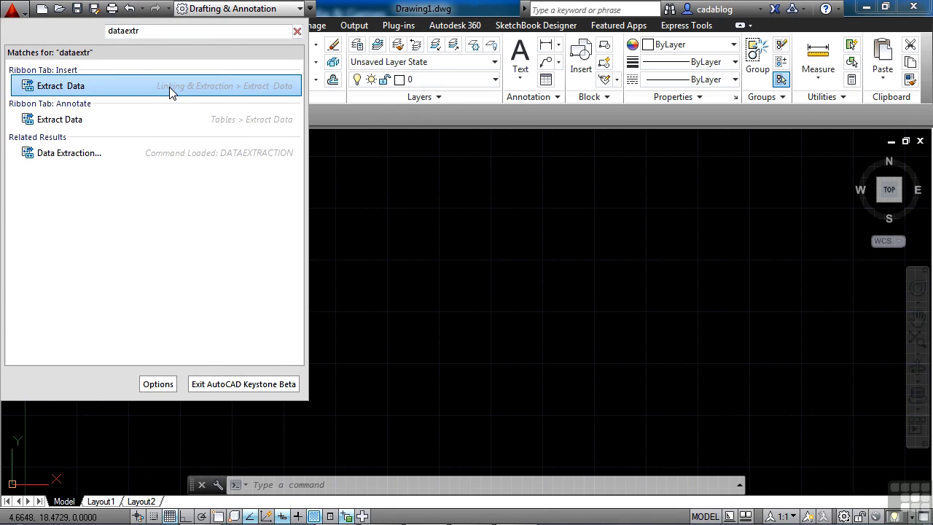
{"action": "key", "text": "Escape"}
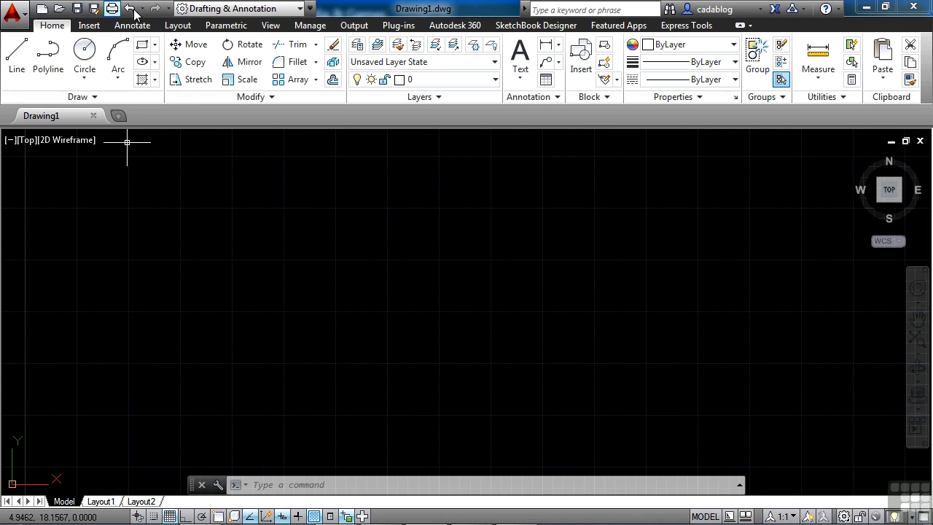
Open the application menu showing recent drawings such as Beam Clamp and bracket.
{"action": "left_click", "coordinate": [18, 17]}
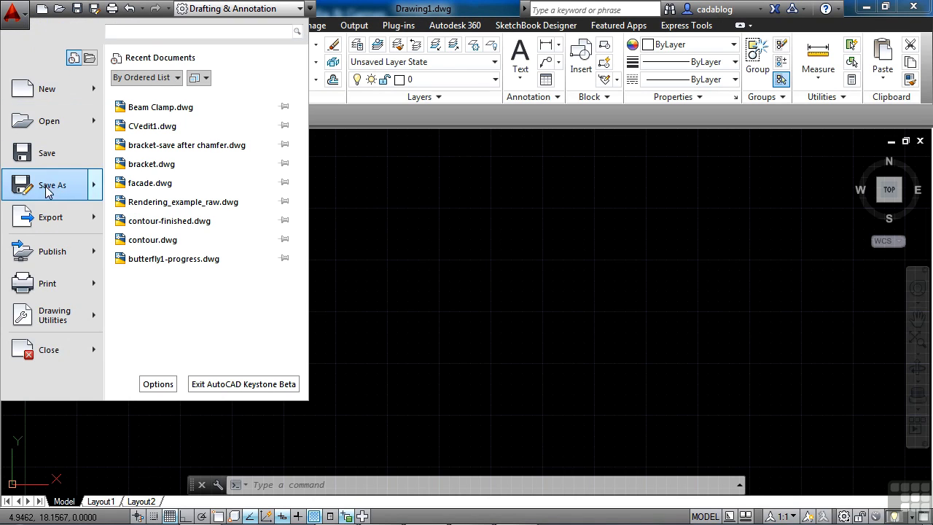
{"action": "left_click", "coordinate": [52, 89]}
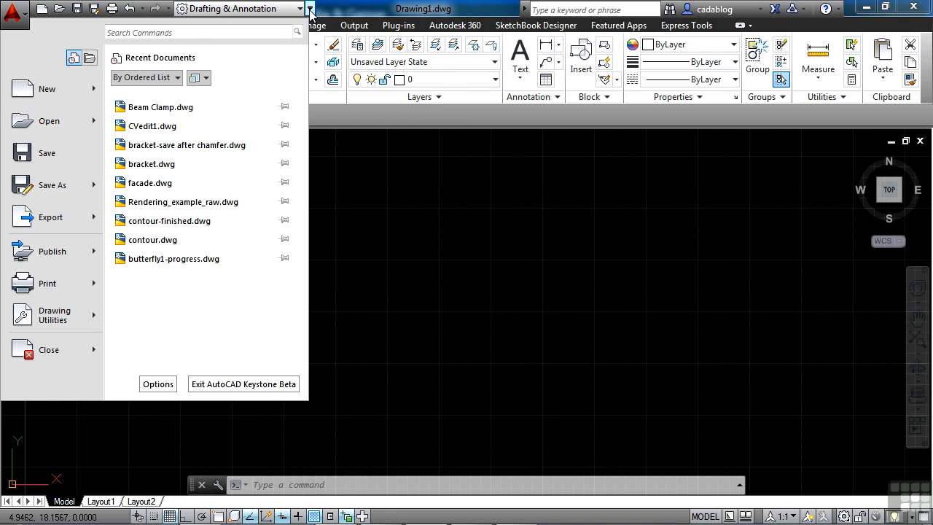
Add Match Properties to the Quick Access Toolbar from its customize dropdown.
{"action": "left_click", "coordinate": [310, 8]}
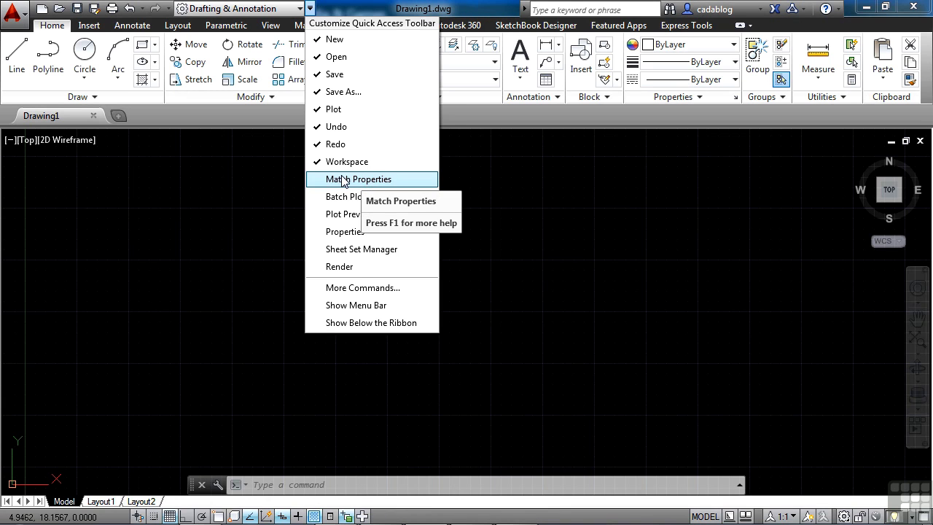
{"action": "left_click", "coordinate": [342, 181]}
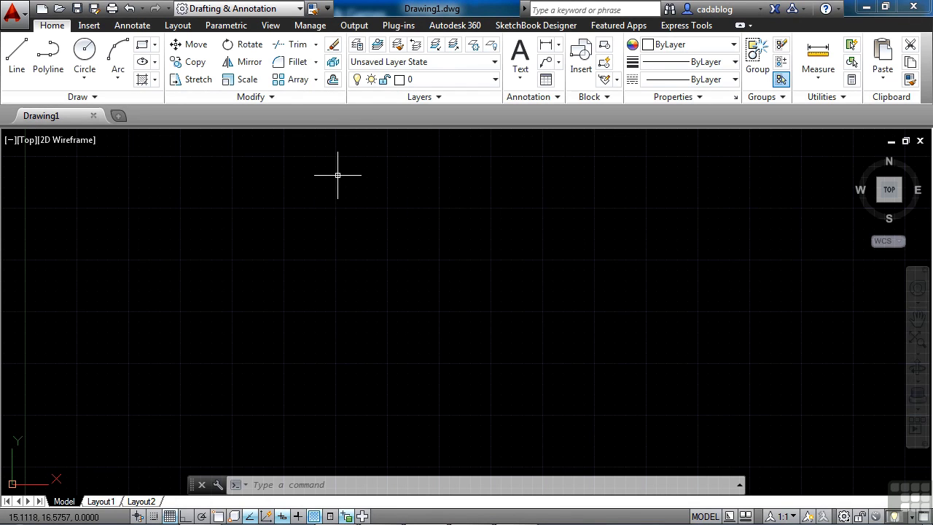
{"action": "left_click", "coordinate": [327, 9]}
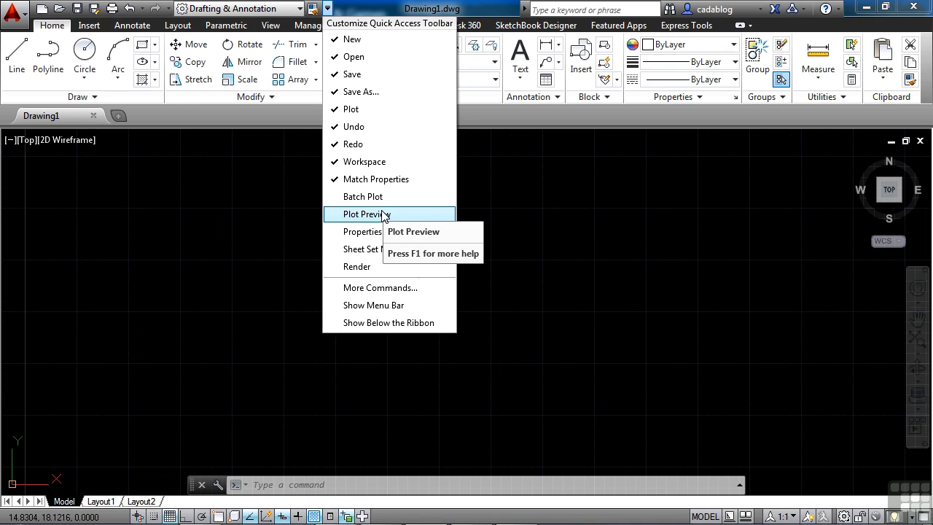
Drag 3D Mirror from the CUI command list onto the Quick Access Toolbar and confirm.
{"action": "left_click", "coordinate": [399, 290]}
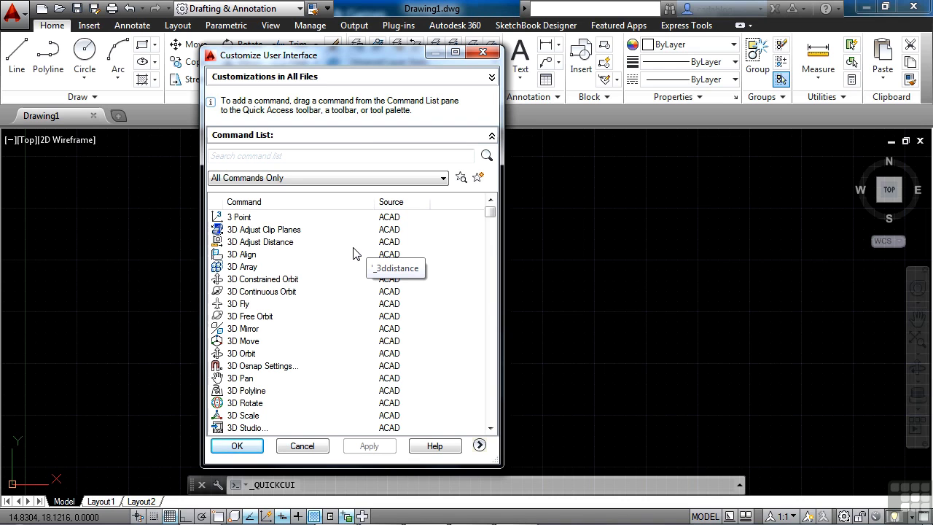
{"action": "left_click", "coordinate": [284, 317]}
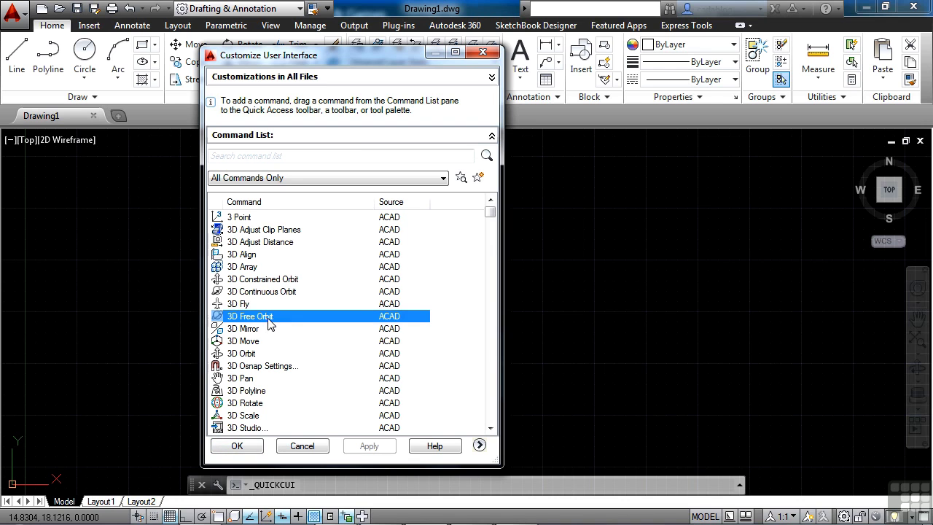
{"action": "left_click", "coordinate": [256, 329]}
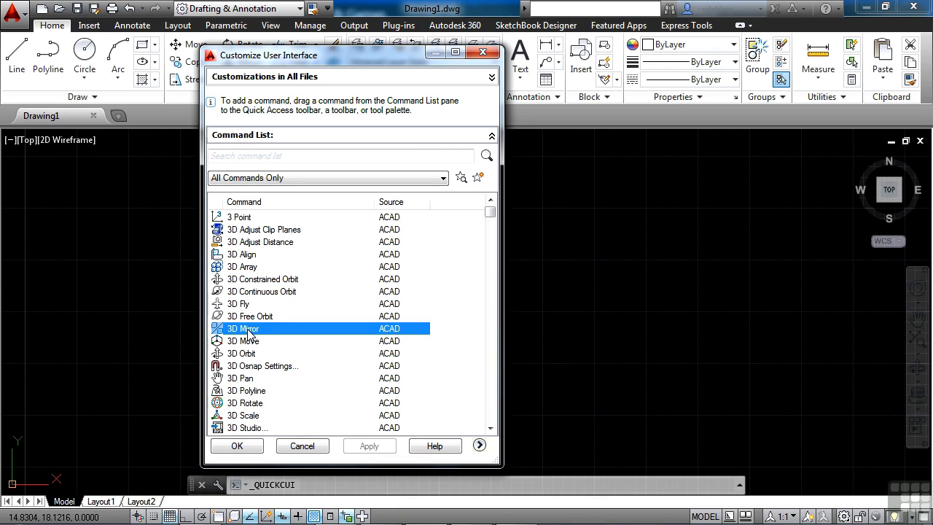
{"action": "mouse_move", "coordinate": [253, 331]}
{"action": "left_mouse_down"}
{"action": "mouse_move", "coordinate": [124, 15]}
{"action": "mouse_move", "coordinate": [102, 10]}
{"action": "left_mouse_up"}
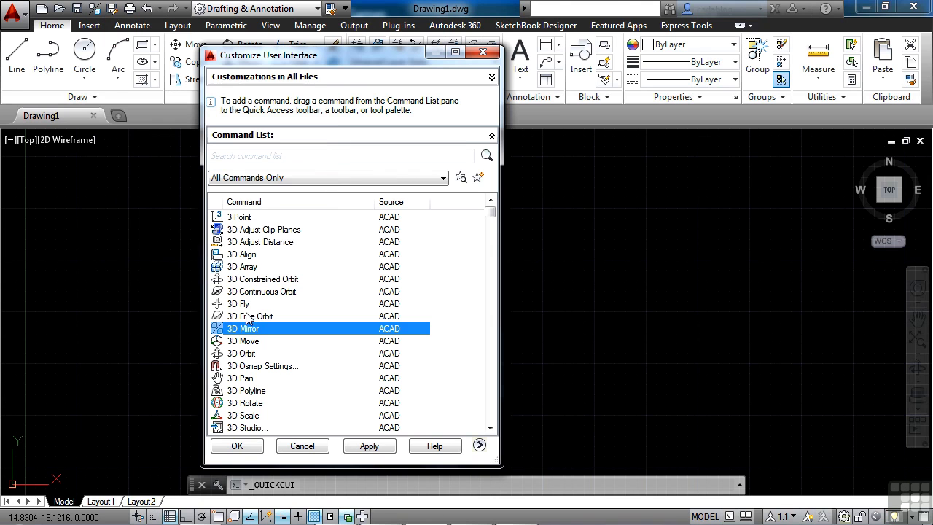
{"action": "left_click", "coordinate": [238, 446]}
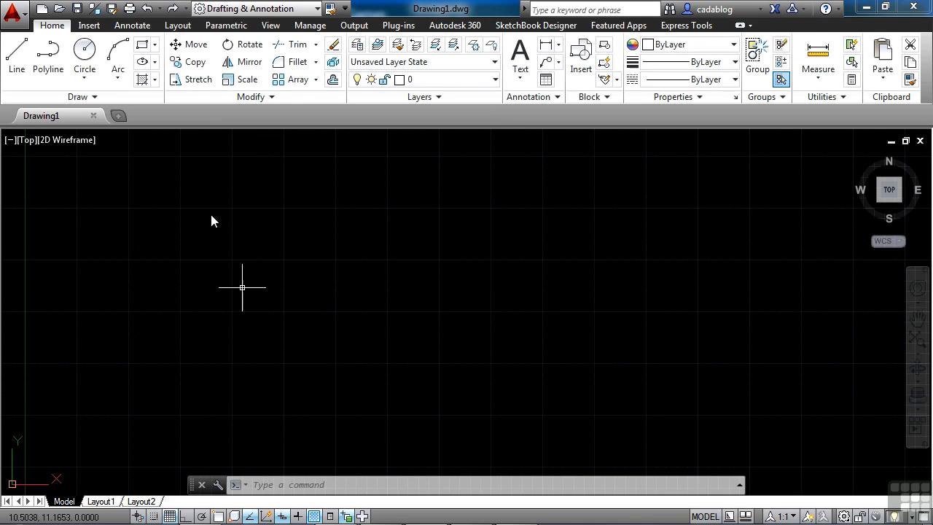
Remove the 3D Mirror and Match Properties icons from the Quick Access Toolbar.
{"action": "right_click", "coordinate": [97, 12]}
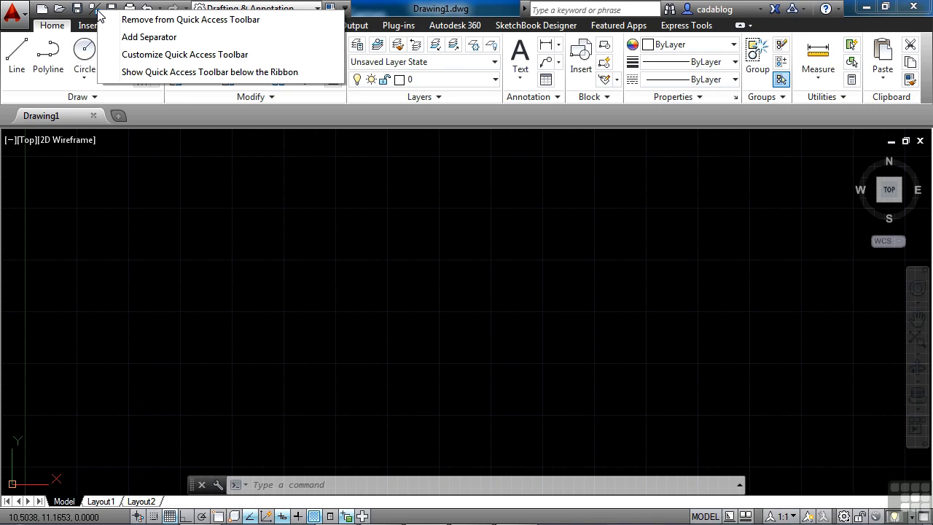
{"action": "left_click", "coordinate": [225, 27]}
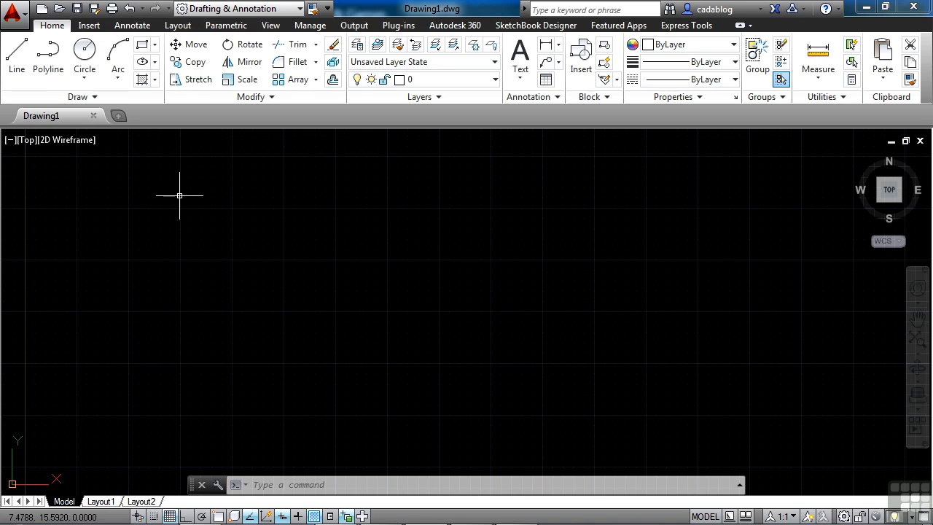
{"action": "right_click", "coordinate": [312, 10]}
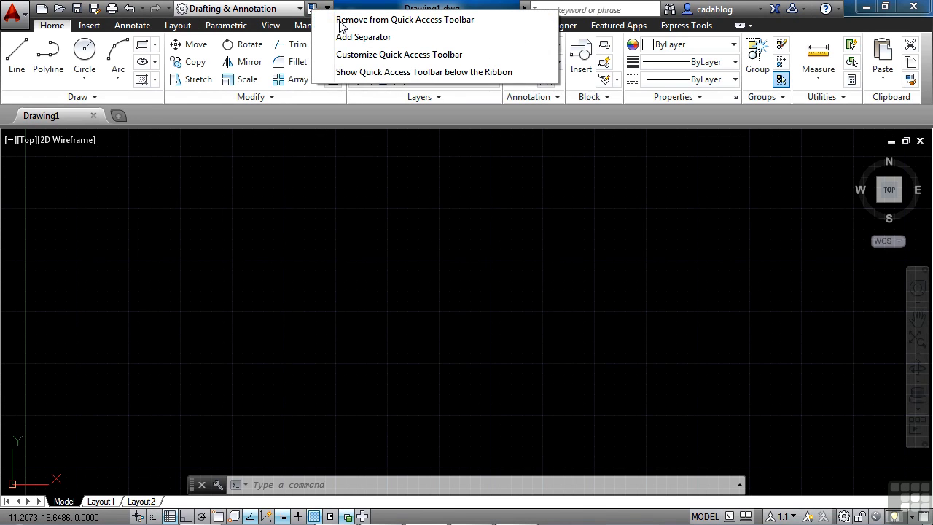
{"action": "left_click", "coordinate": [338, 22]}
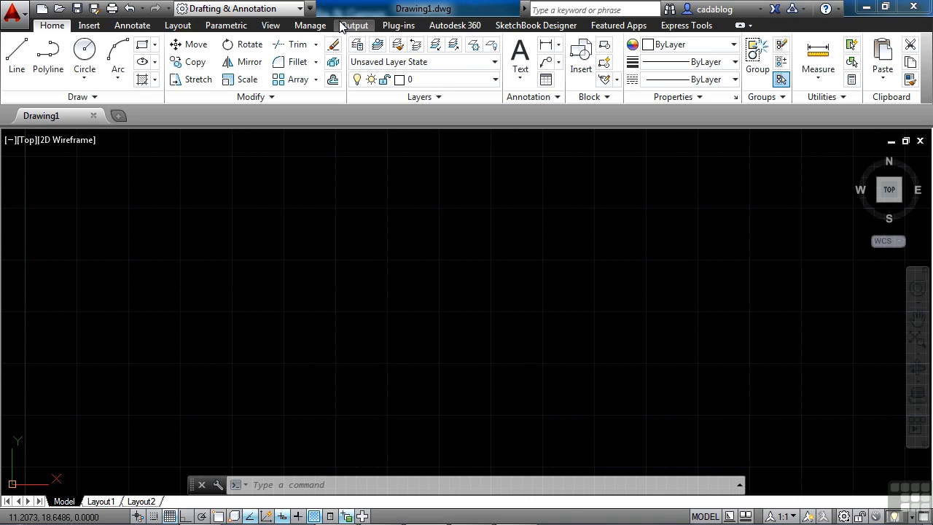
{"action": "right_click", "coordinate": [113, 9]}
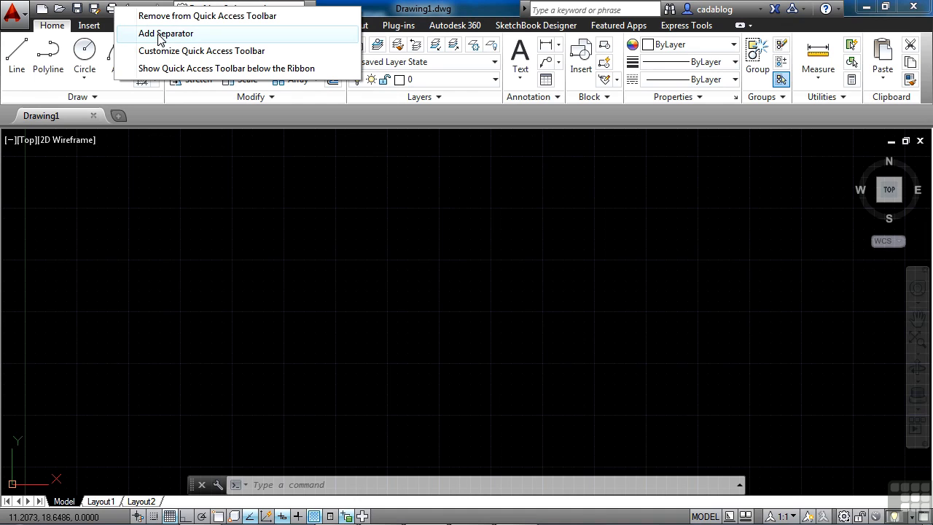
{"action": "left_click", "coordinate": [228, 69]}
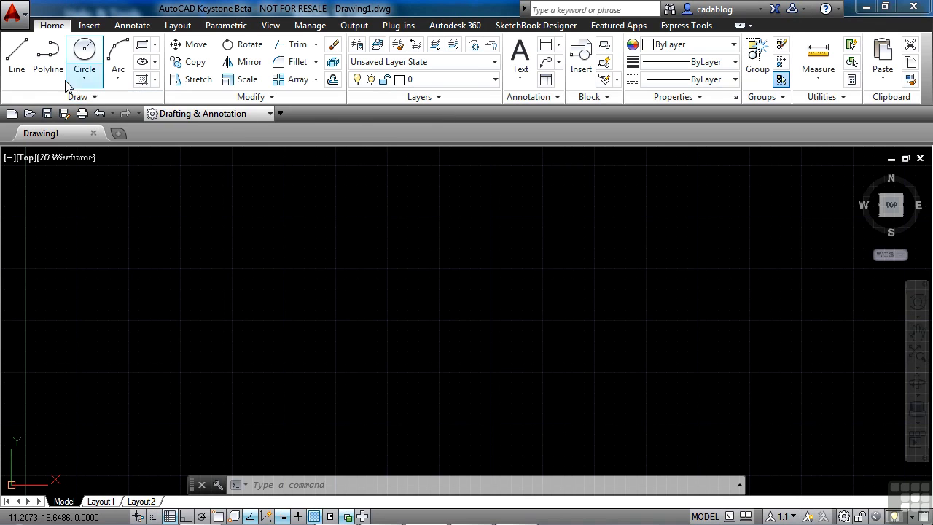
{"action": "right_click", "coordinate": [65, 119]}
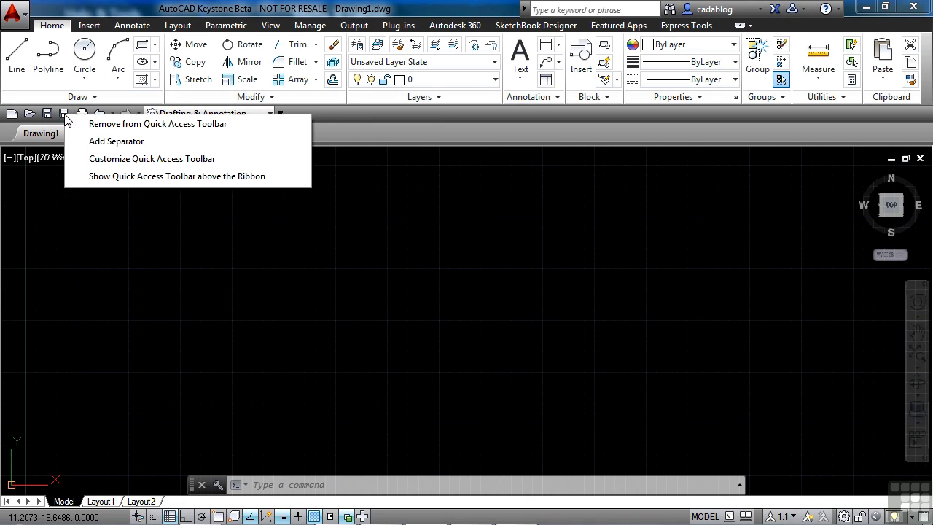
{"action": "left_click", "coordinate": [124, 183]}
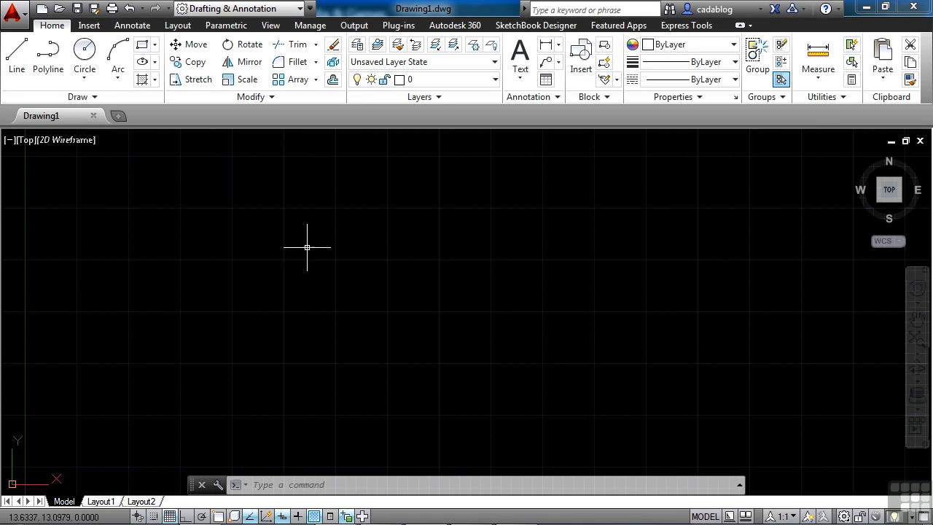